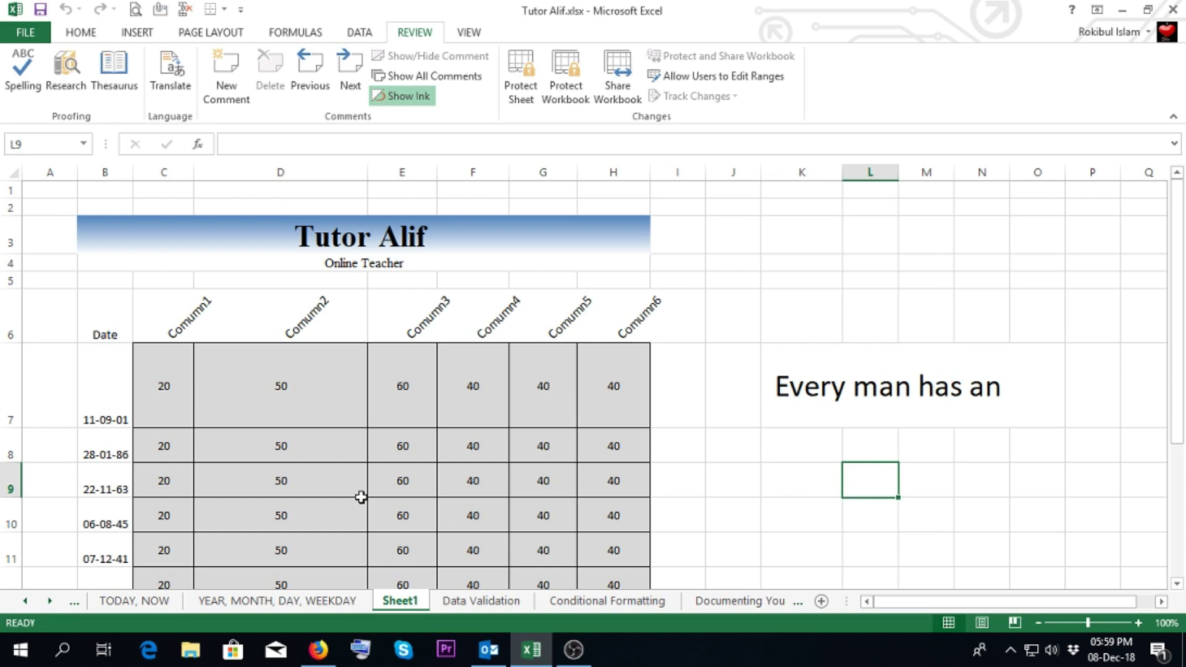
Insert a comment on D9 from the right-click menu, then undo the empty comment
{"action": "left_click", "coordinate": [322, 484]}
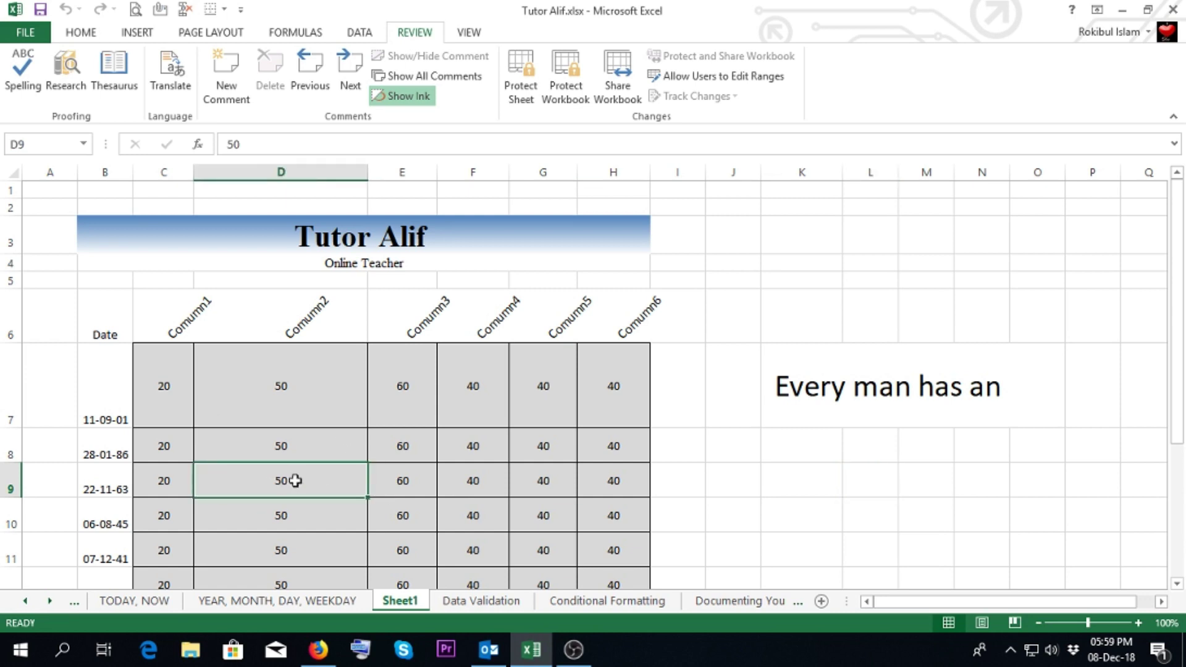
{"action": "right_click", "coordinate": [268, 486]}
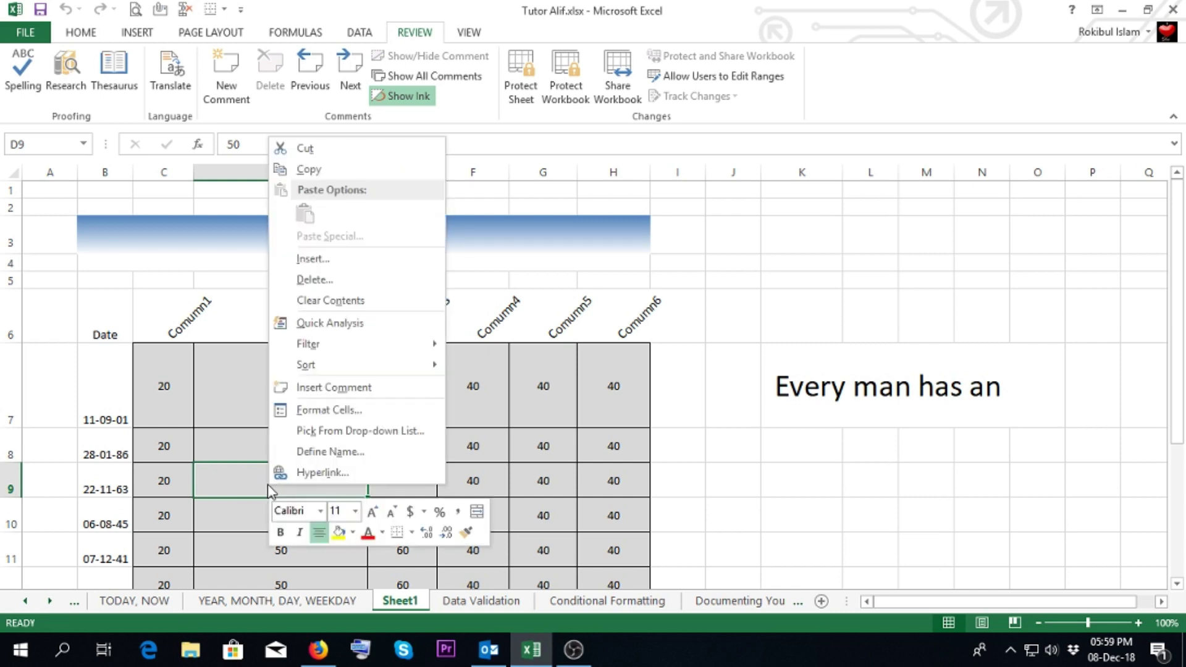
{"action": "left_click", "coordinate": [344, 392]}
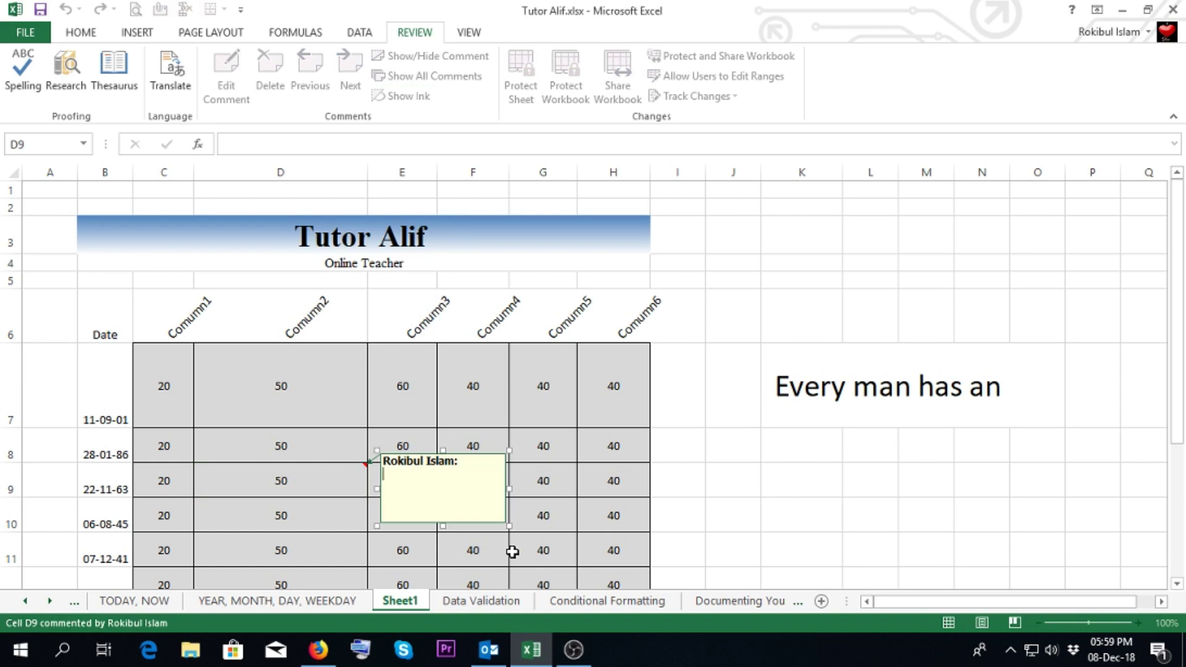
{"action": "left_click", "coordinate": [634, 474]}
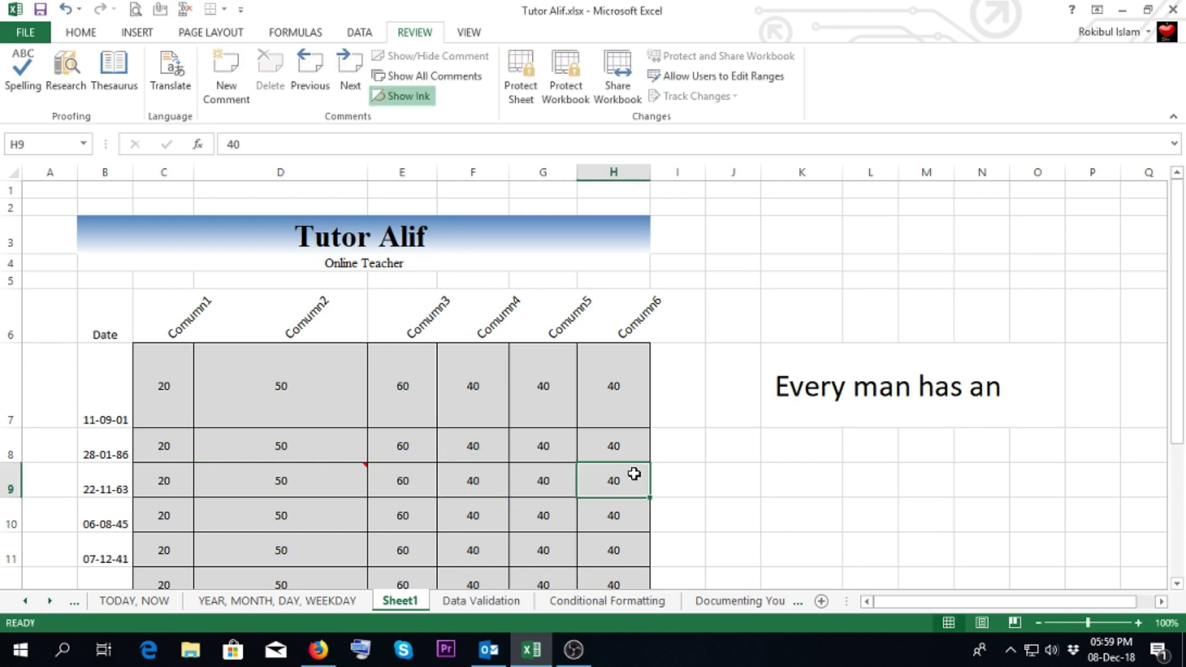
{"action": "key", "text": "ctrl+z"}
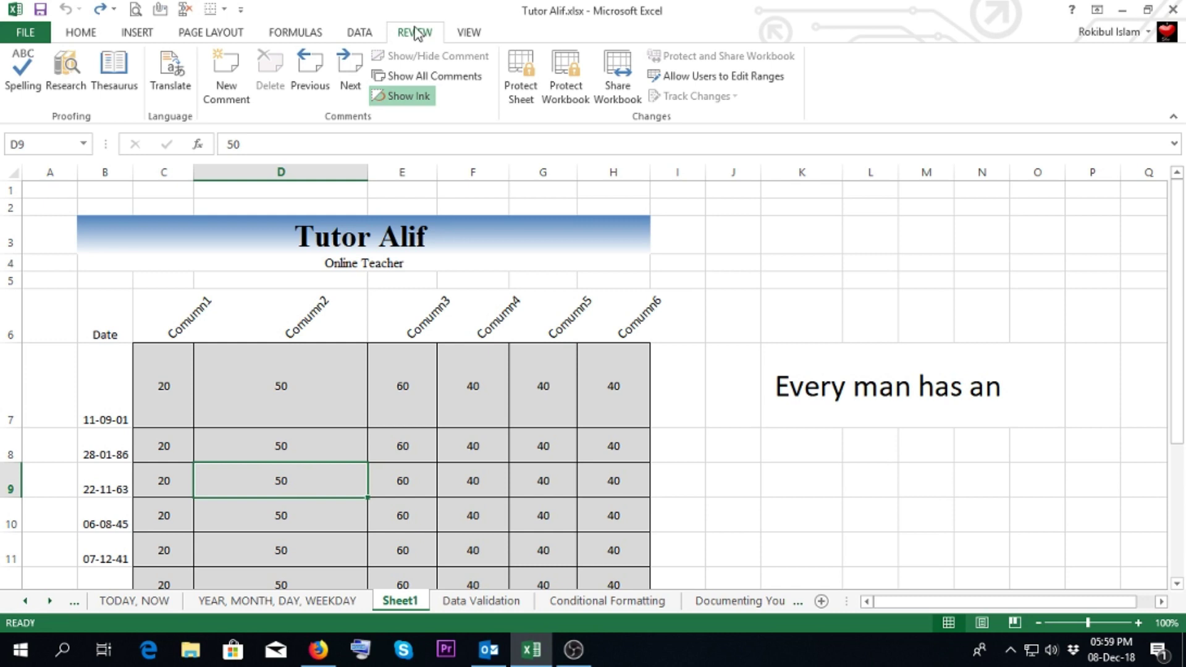
Write D9's comment as 'I want to remove this data when I will delete the row.'
{"action": "left_click", "coordinate": [225, 98]}
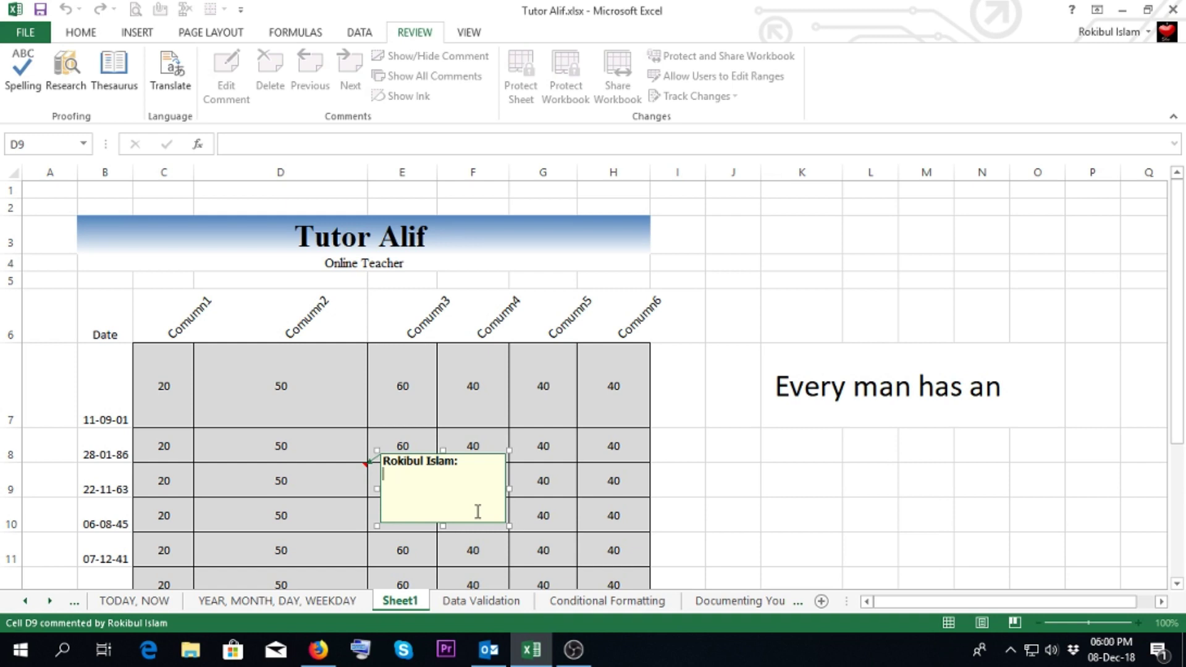
{"action": "type", "text": "I wan"}
{"action": "type", "text": "t"}
{"action": "type", "text": " to remo"}
{"action": "type", "text": "ve this "}
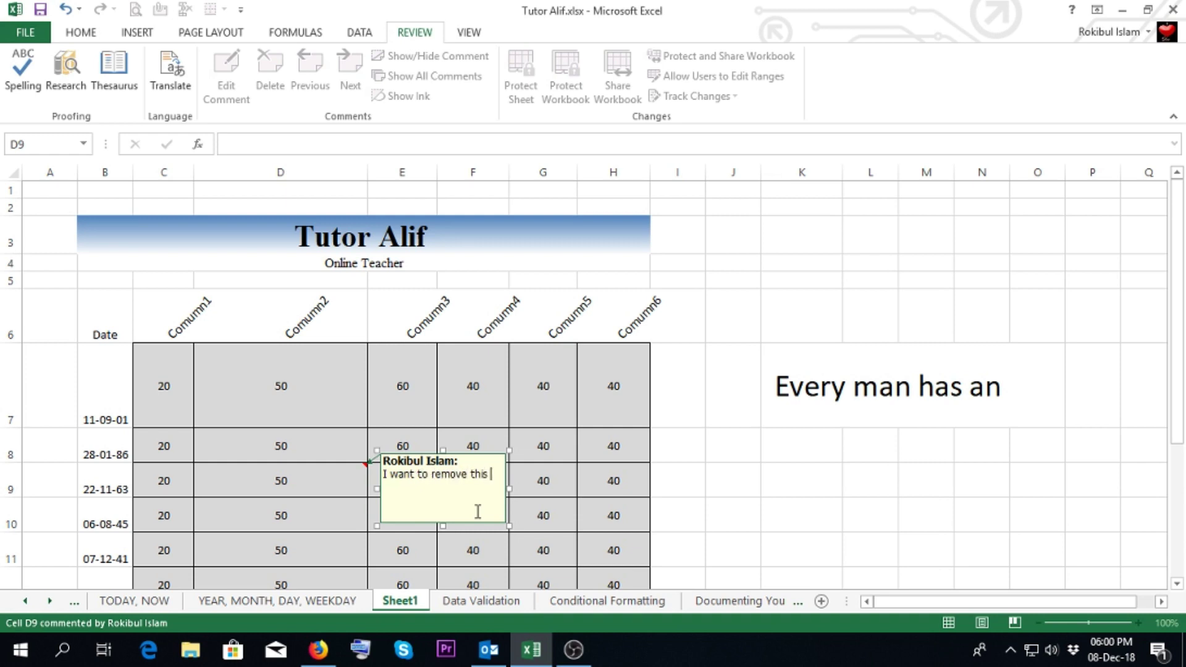
{"action": "type", "text": "data "}
{"action": "type", "text": "when "}
{"action": "type", "text": "I wil"}
{"action": "type", "text": "l "}
{"action": "type", "text": "delete the "}
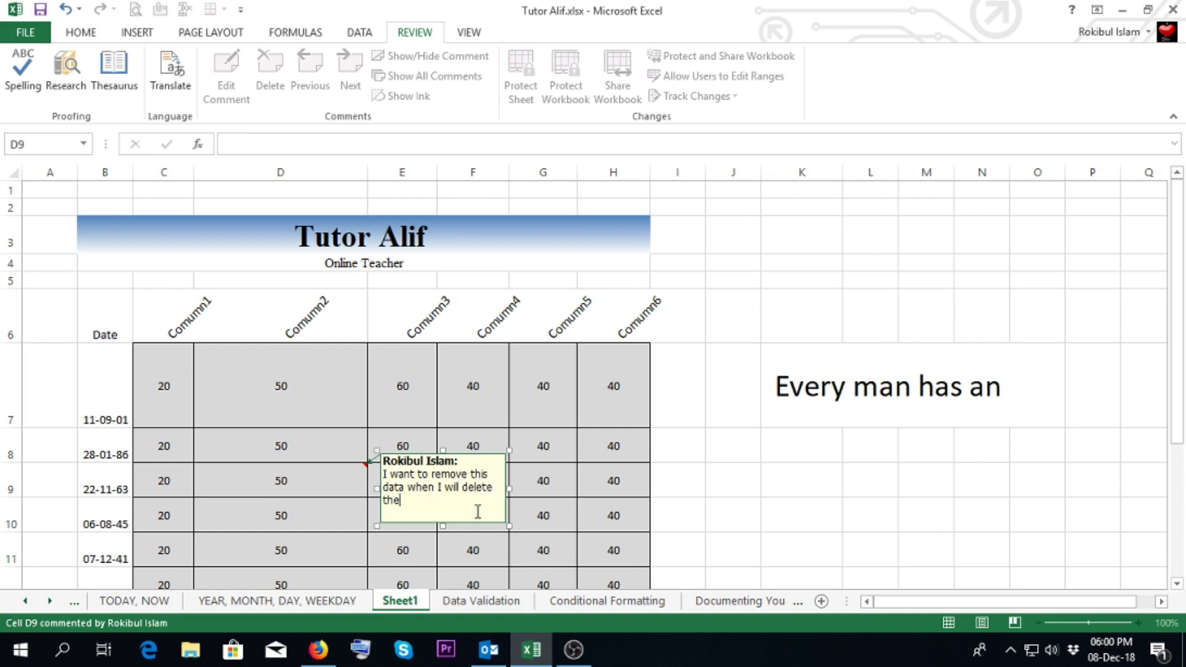
{"action": "type", "text": "rows"}
{"action": "key", "text": "BackSpace"}
{"action": "type", "text": "."}
{"action": "left_click", "coordinate": [819, 364]}
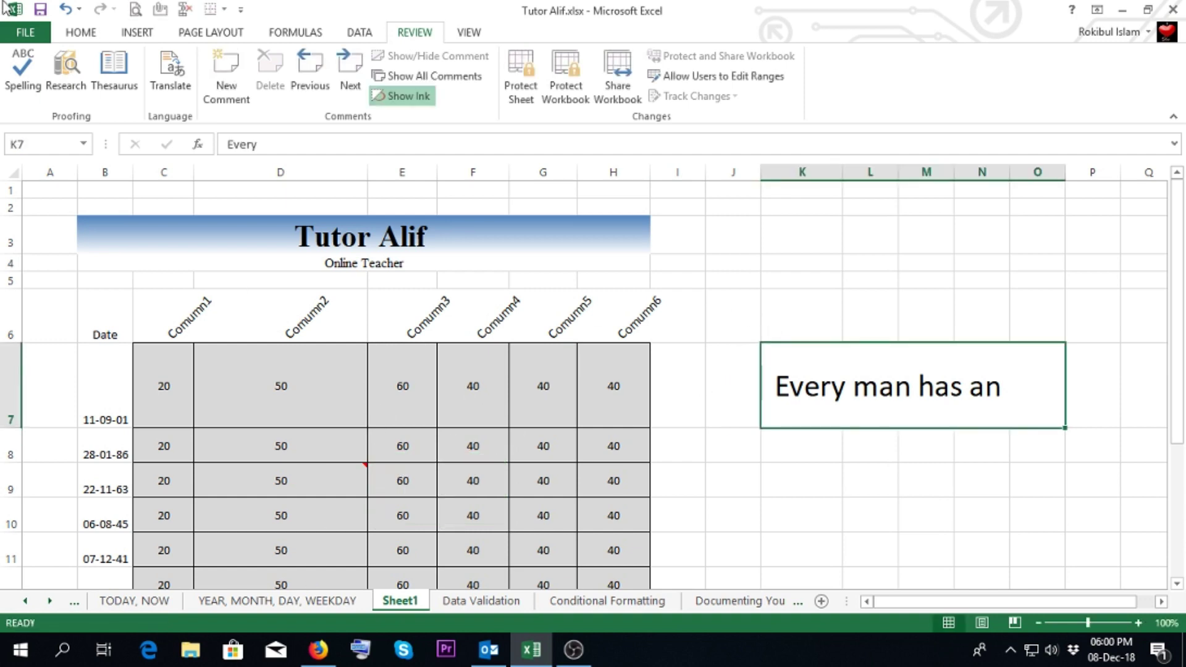
Save the Tutor Alif workbook and select an empty cell off the table
{"action": "left_click", "coordinate": [41, 9]}
{"action": "left_click", "coordinate": [870, 578]}
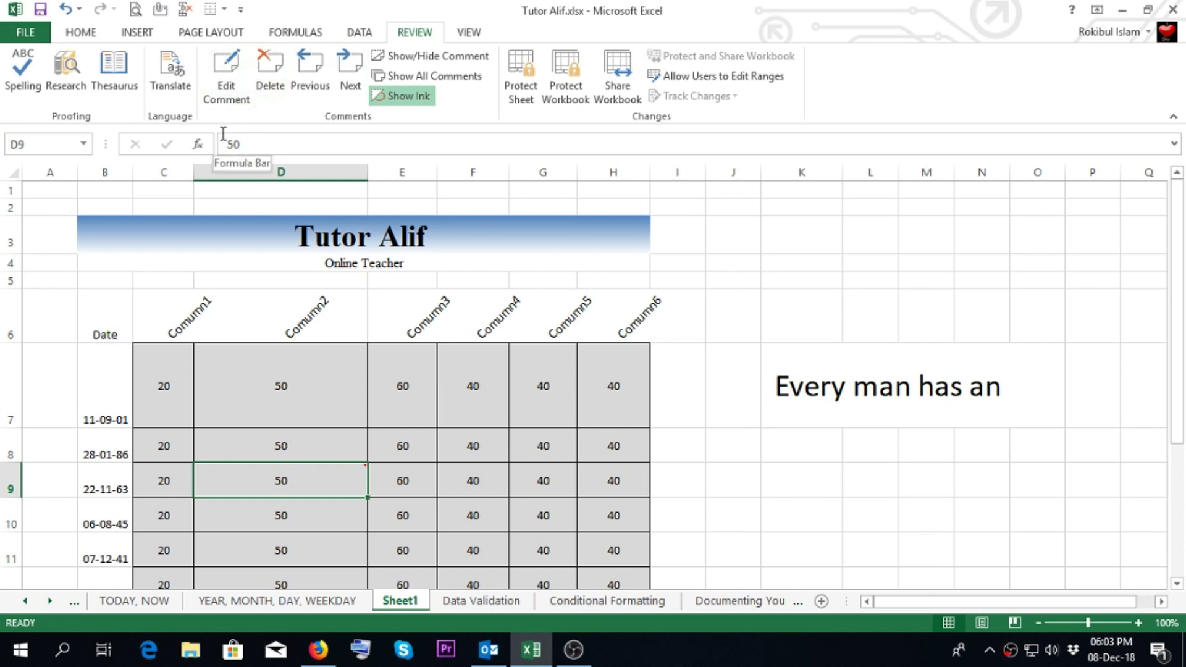
Edit D9's comment so it ends with 'Thanks', fixing the word's last letters
{"action": "left_click", "coordinate": [226, 73]}
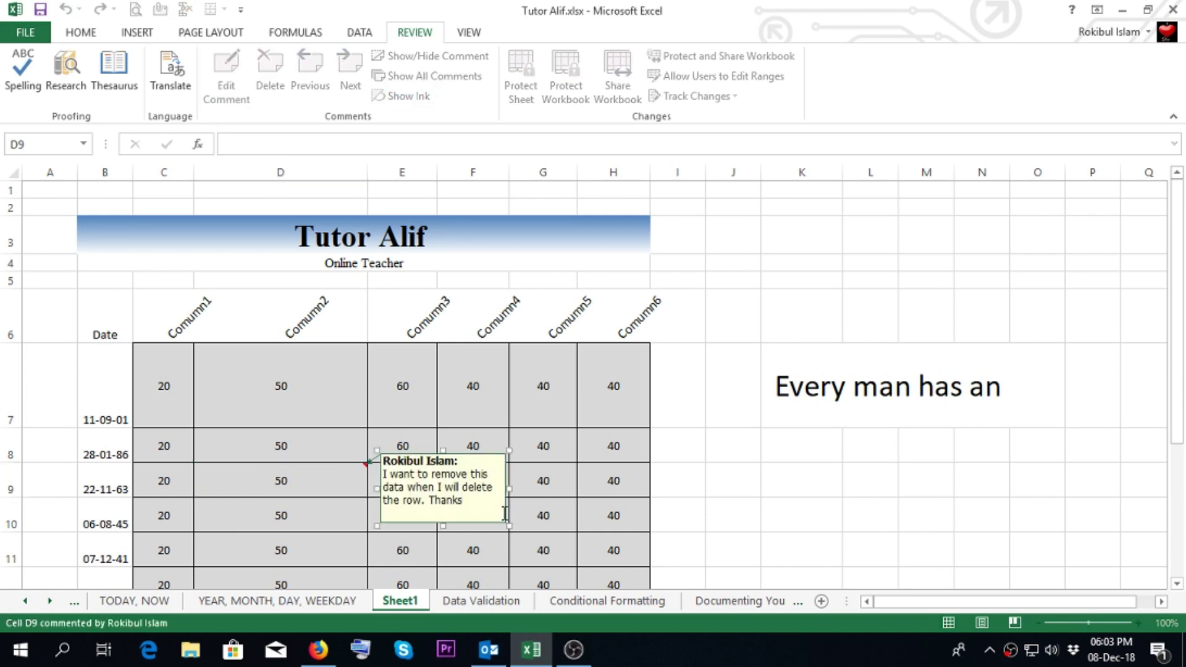
{"action": "key", "text": "BackSpace"}
{"action": "key", "text": "BackSpace"}
{"action": "type", "text": "ks"}
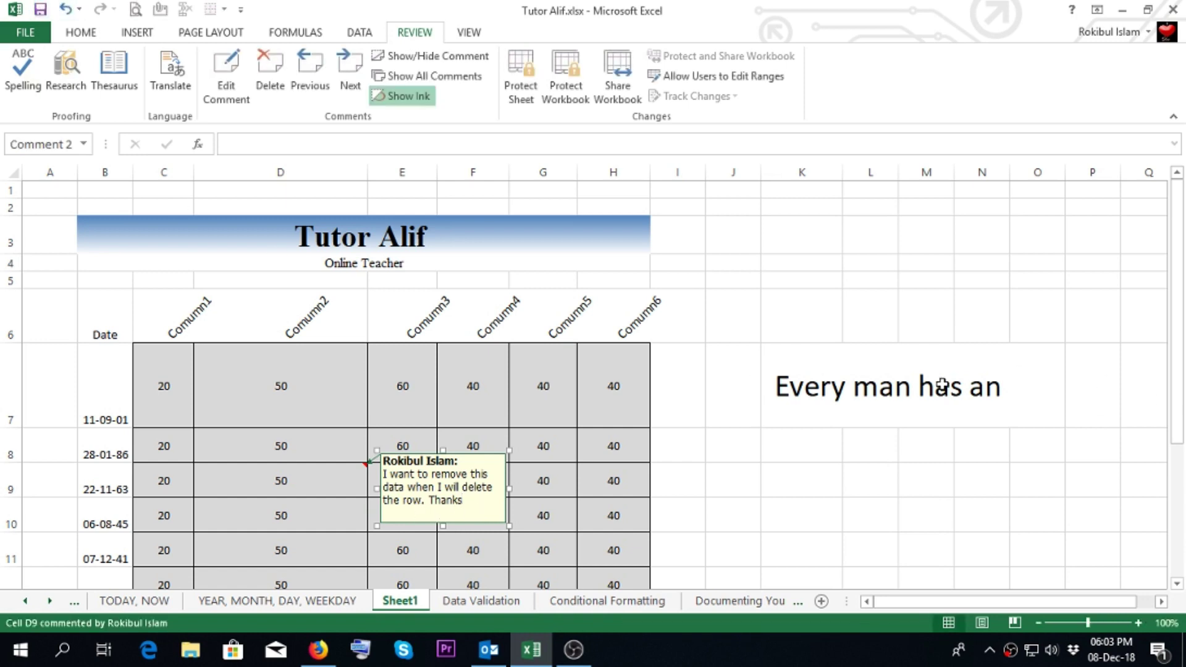
{"action": "left_click", "coordinate": [908, 399]}
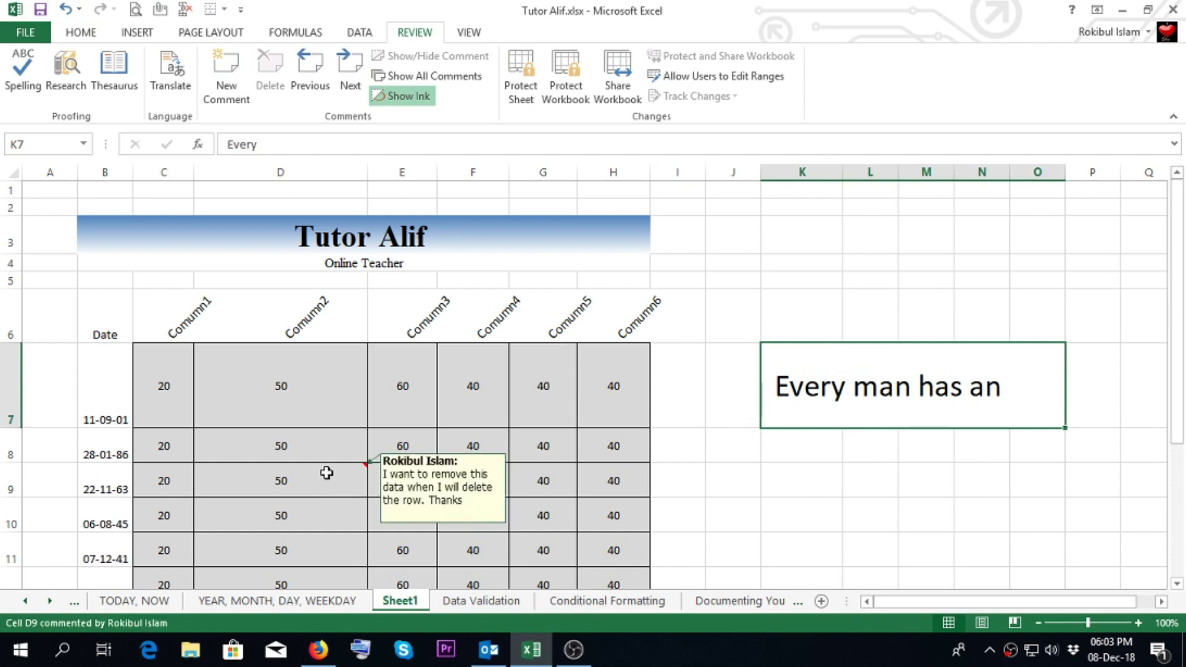
{"action": "left_click", "coordinate": [635, 446]}
{"action": "left_click", "coordinate": [312, 476]}
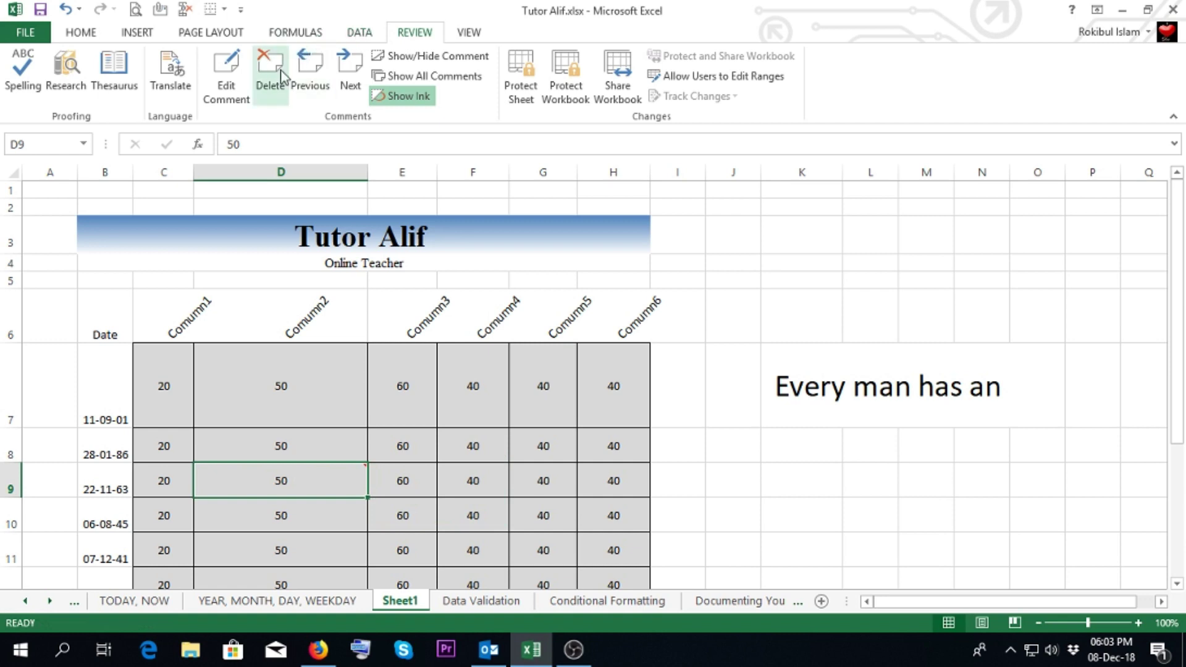
{"action": "left_click", "coordinate": [270, 91]}
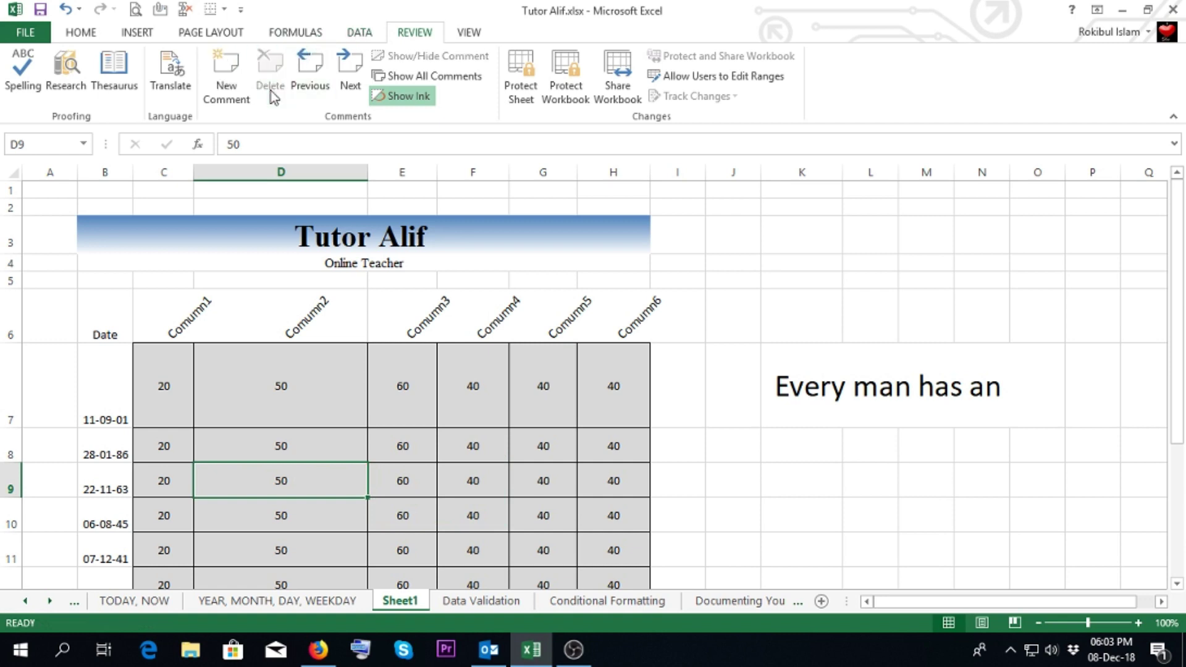
{"action": "left_click", "coordinate": [686, 482]}
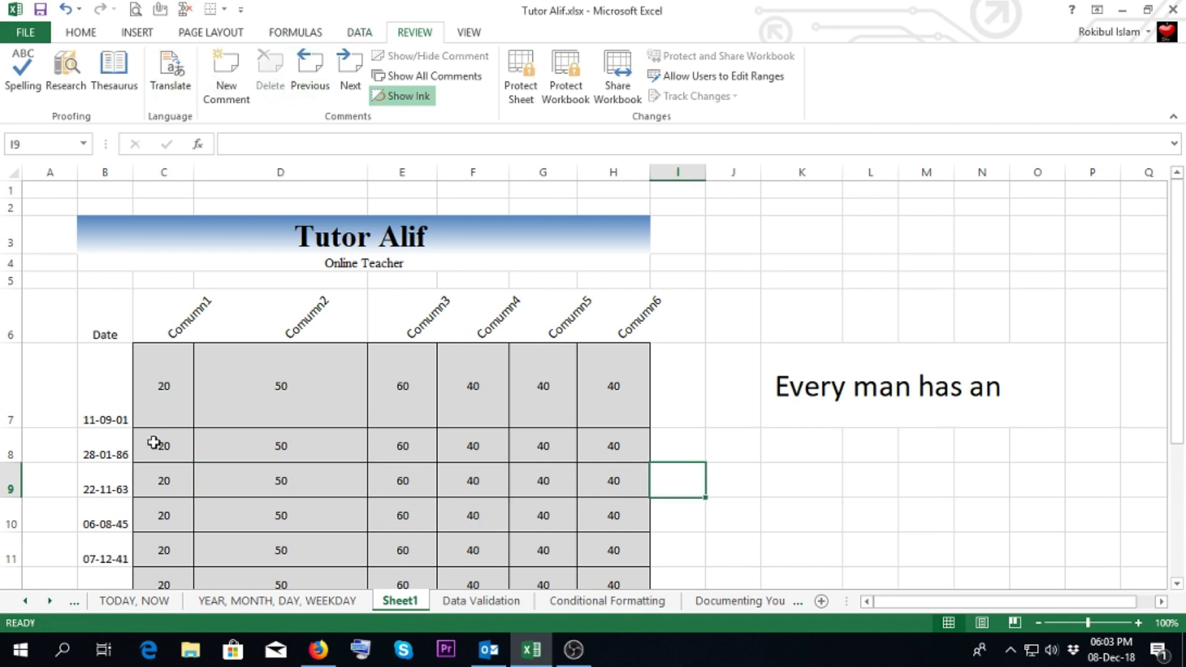
{"action": "left_click", "coordinate": [323, 481]}
{"action": "key", "text": "ctrl+z"}
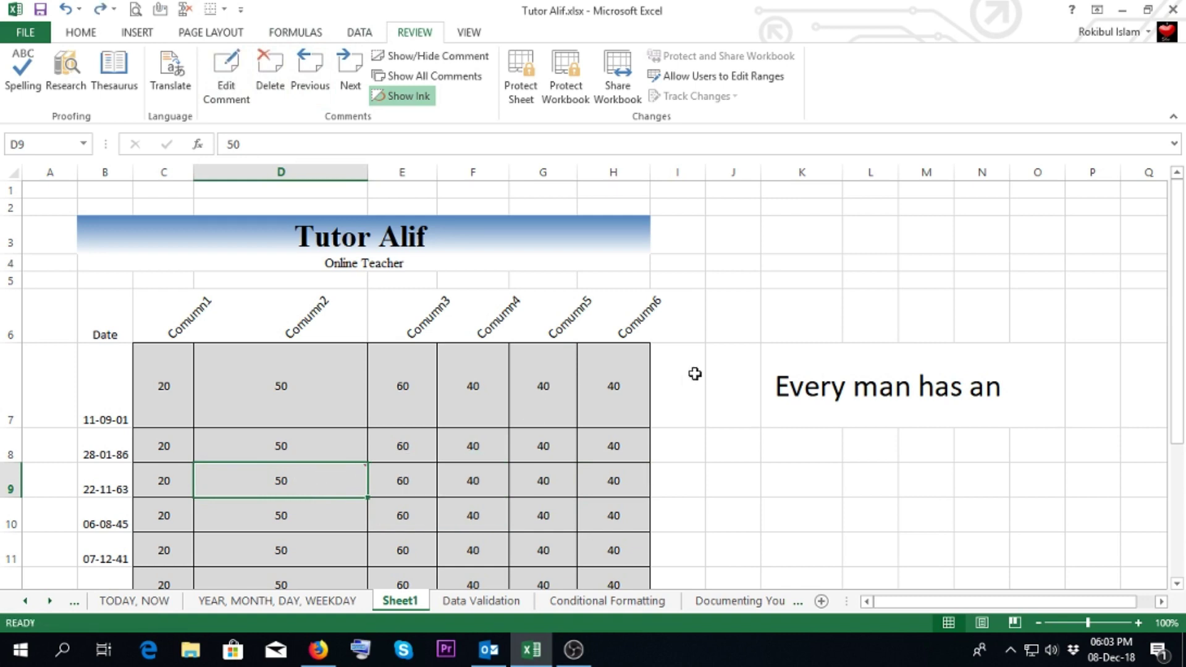